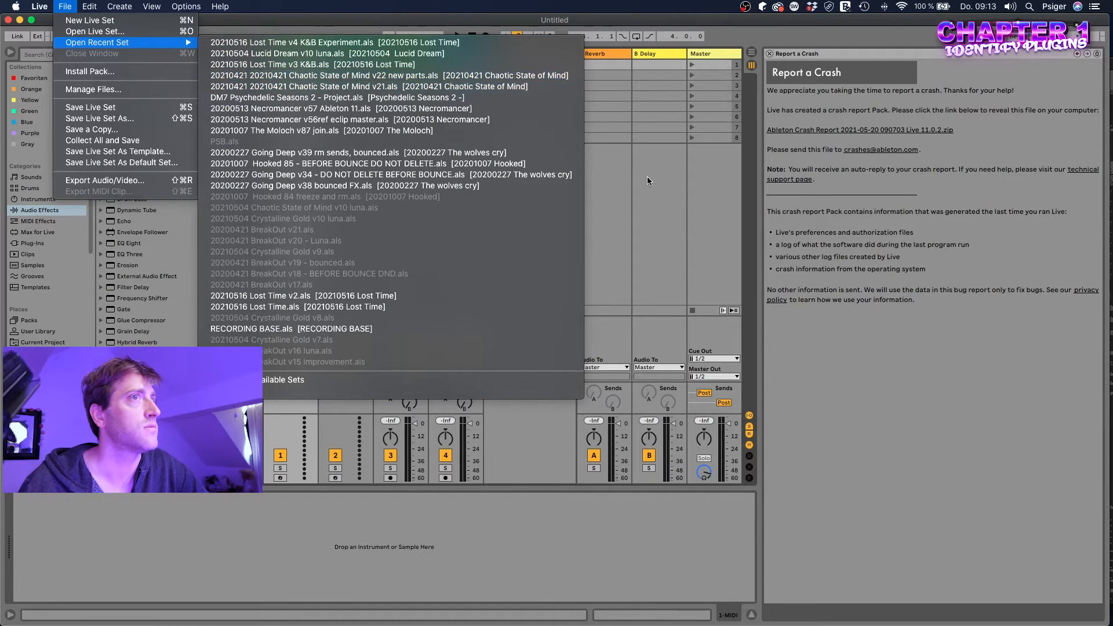
- Switch to Finder and open the Crash Reports alias in the 2_In Progress folder
{"action": "left_click", "coordinate": [652, 190]}
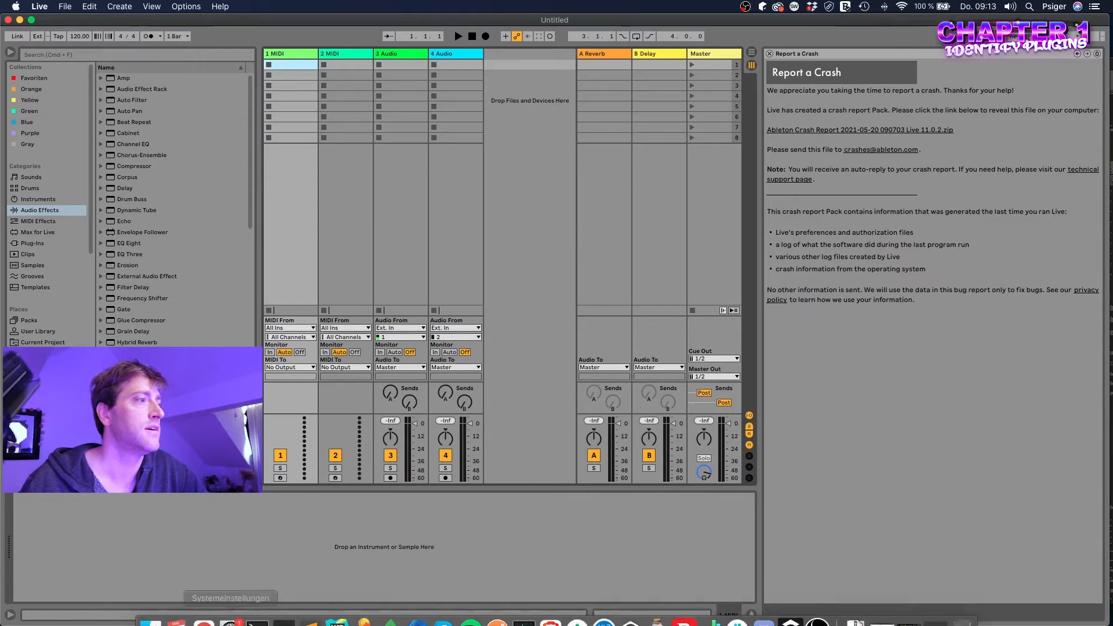
{"action": "scroll", "coordinate": [41, 244], "scroll_direction": "down", "scroll_amount": 5}
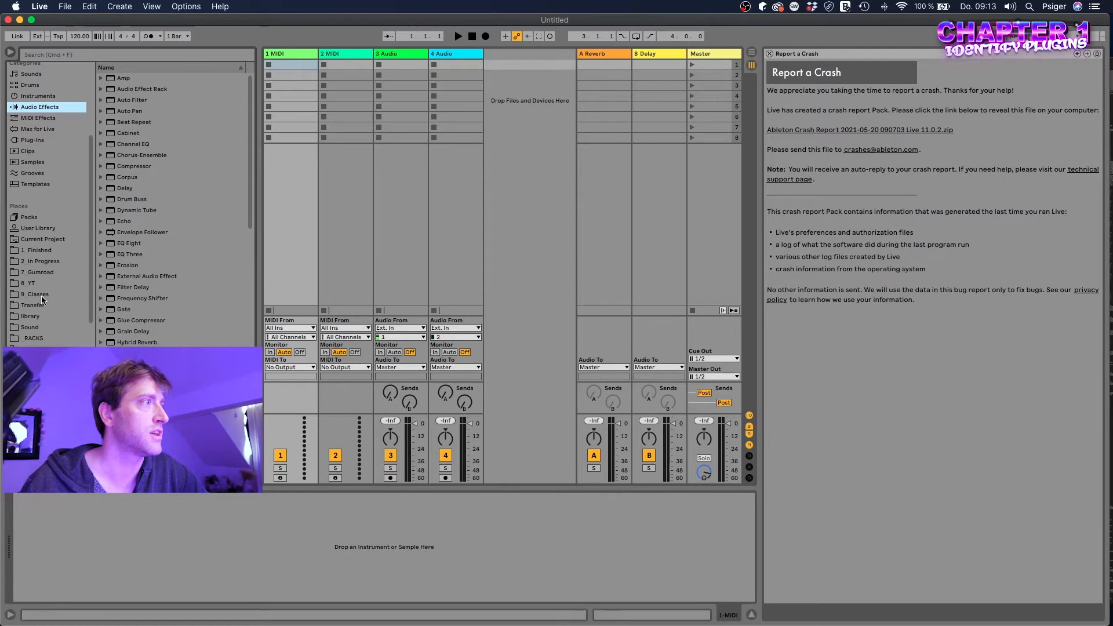
{"action": "left_click", "coordinate": [151, 613]}
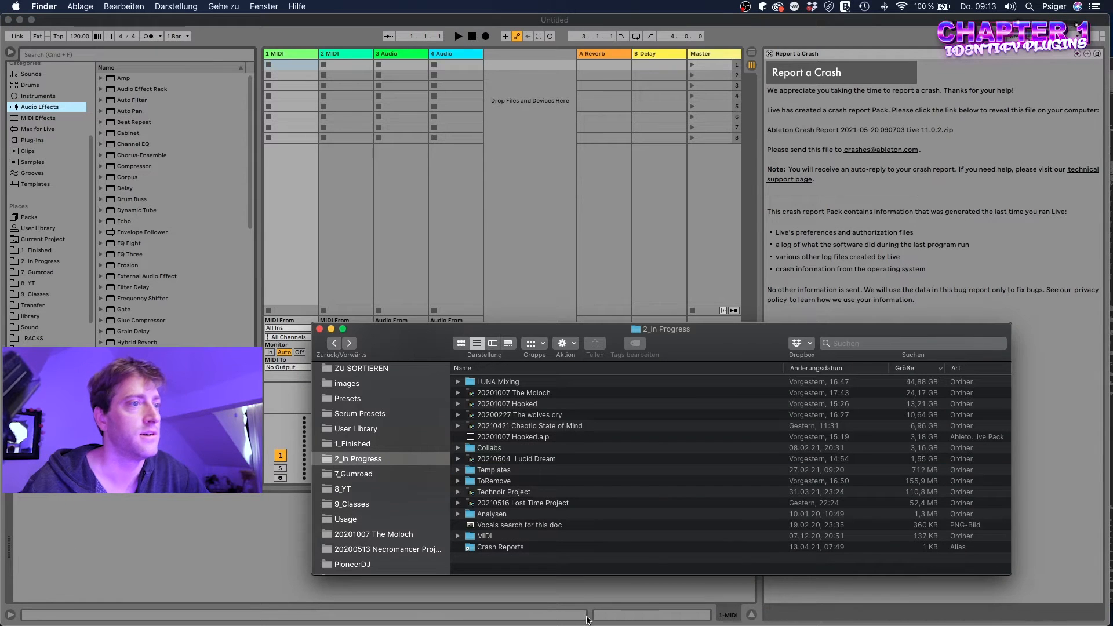
{"action": "left_click", "coordinate": [498, 548]}
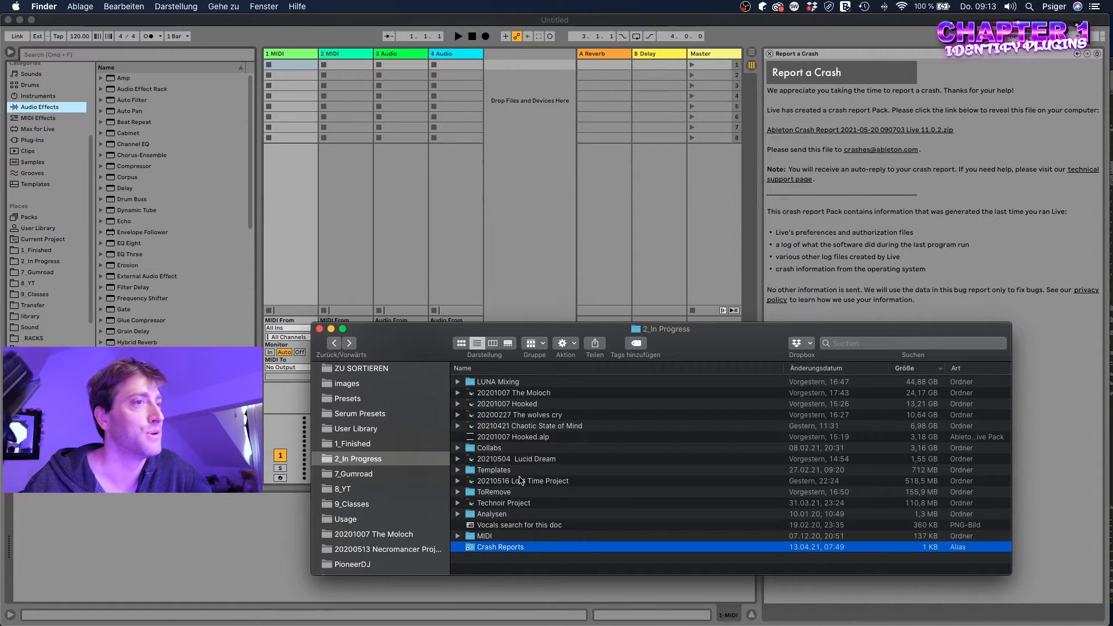
{"action": "double_click", "coordinate": [516, 547]}
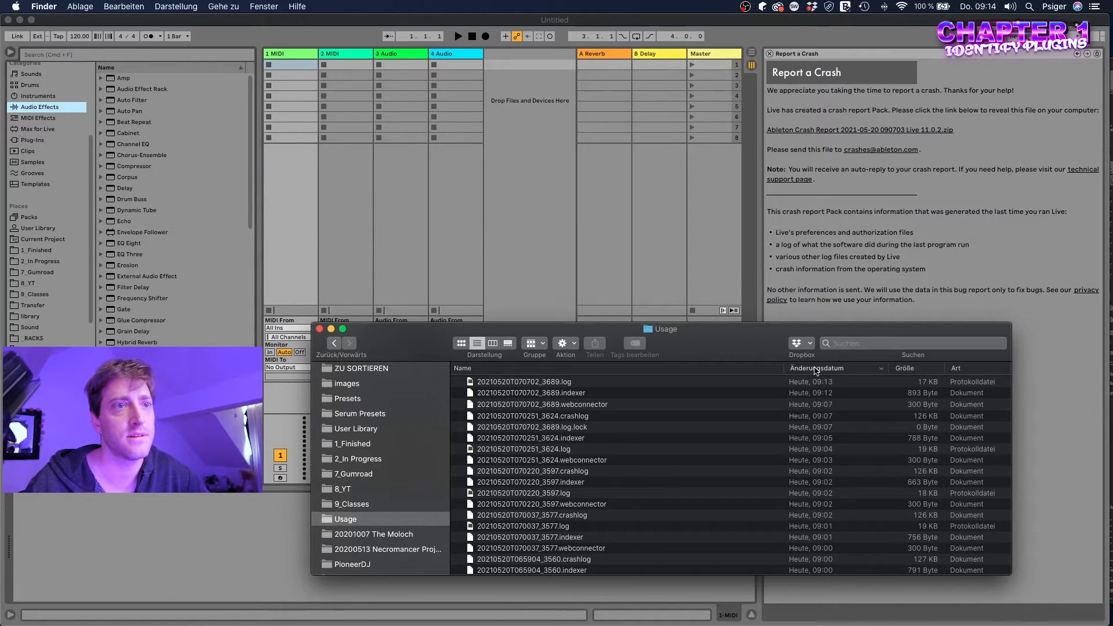
- Open the crash log 20210520T070251_3624.crashlog in Sublime Text
{"action": "left_click", "coordinate": [562, 417]}
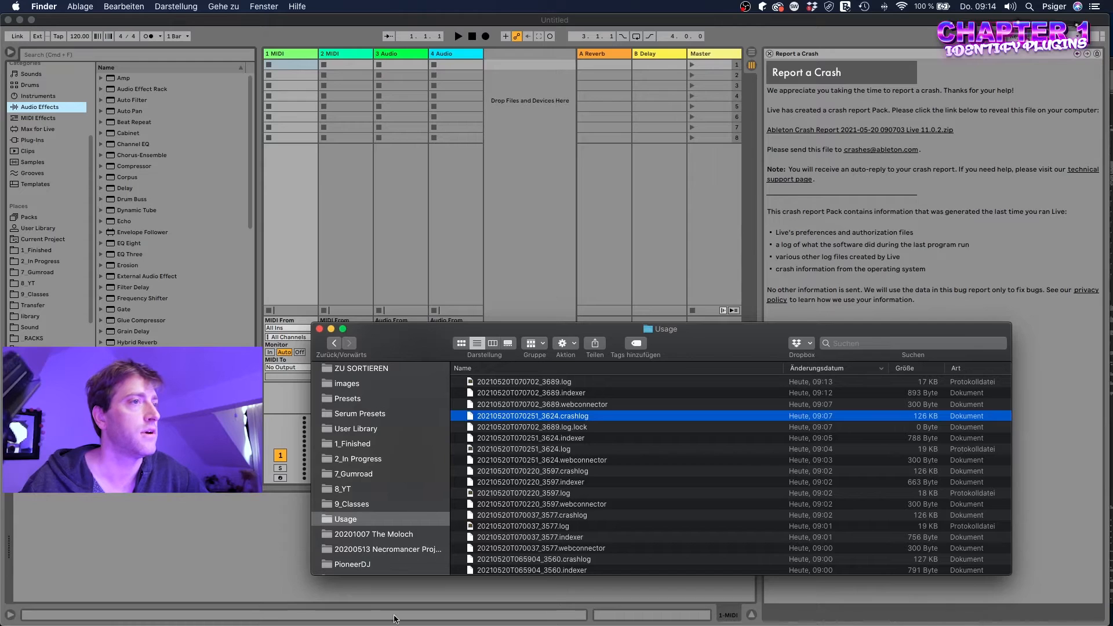
{"action": "mouse_move", "coordinate": [400, 623]}
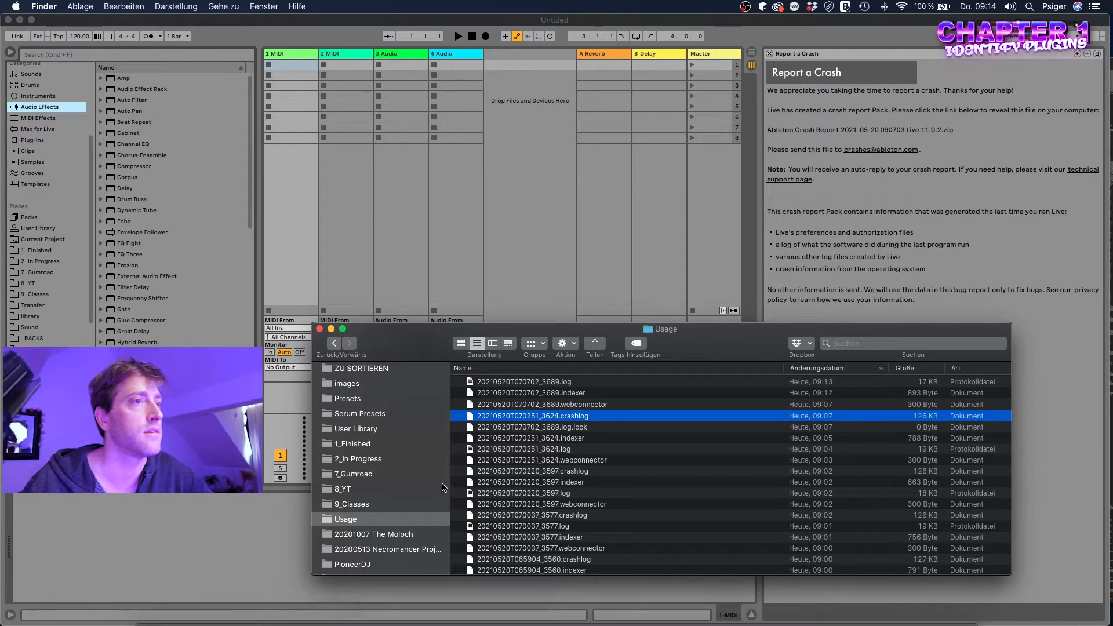
{"action": "left_click_drag", "start_coordinate": [516, 419], "coordinate": [312, 609]}
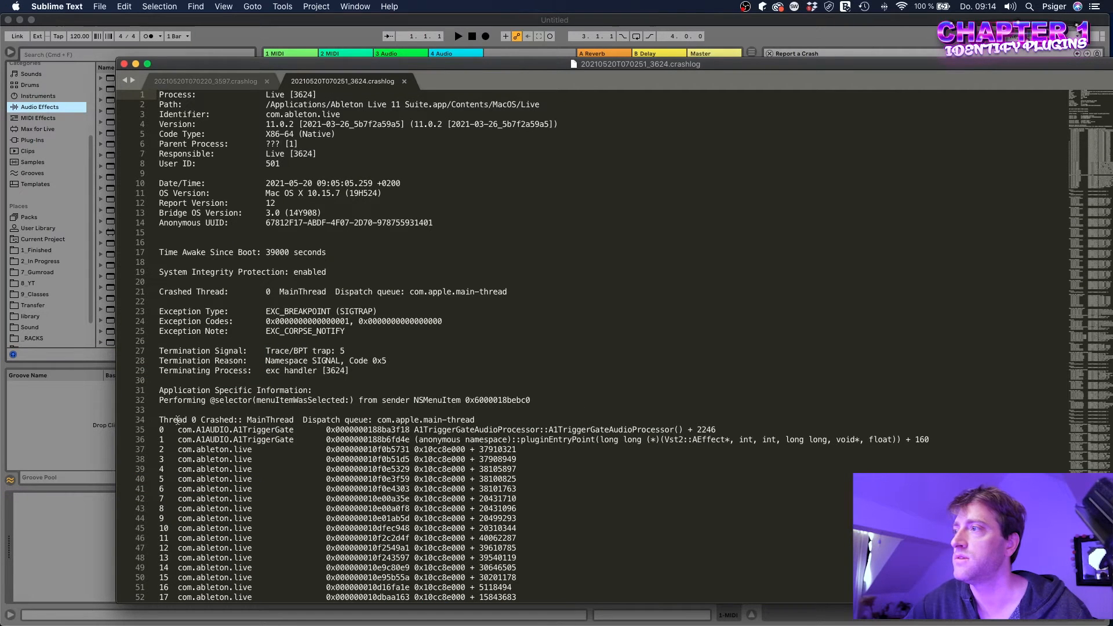
- Examine the first entries below the crashed thread heading in the log to identify the plug-in responsible
{"action": "double_click", "coordinate": [187, 419]}
{"action": "left_click_drag", "start_coordinate": [187, 420], "coordinate": [234, 421]}
{"action": "left_click_drag", "start_coordinate": [159, 429], "coordinate": [299, 431]}
{"action": "double_click", "coordinate": [287, 431]}
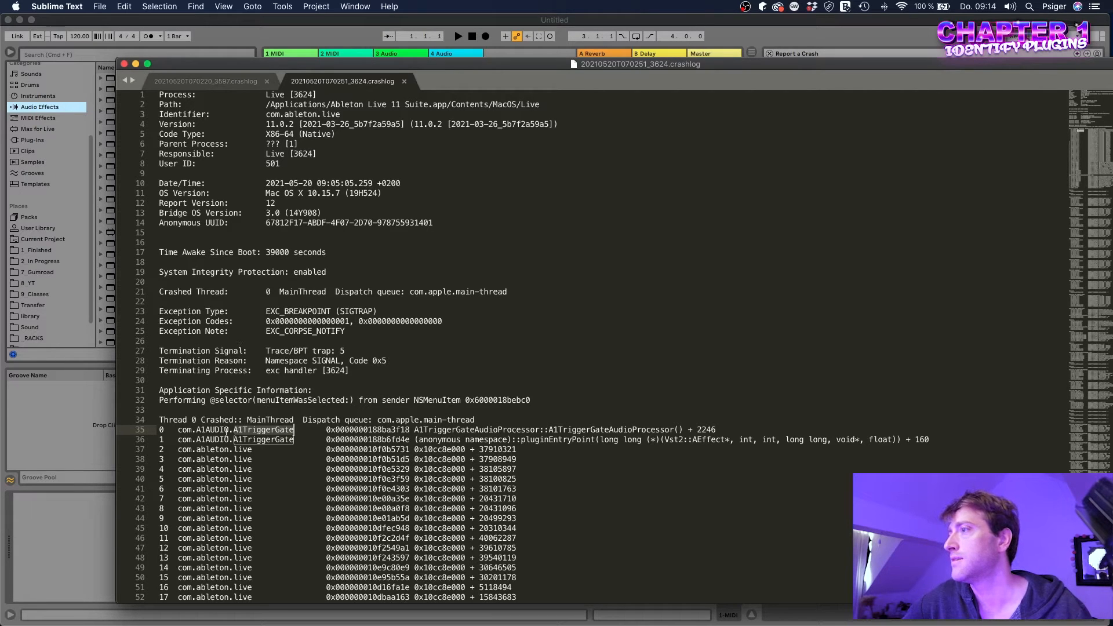
{"action": "triple_click", "coordinate": [227, 431]}
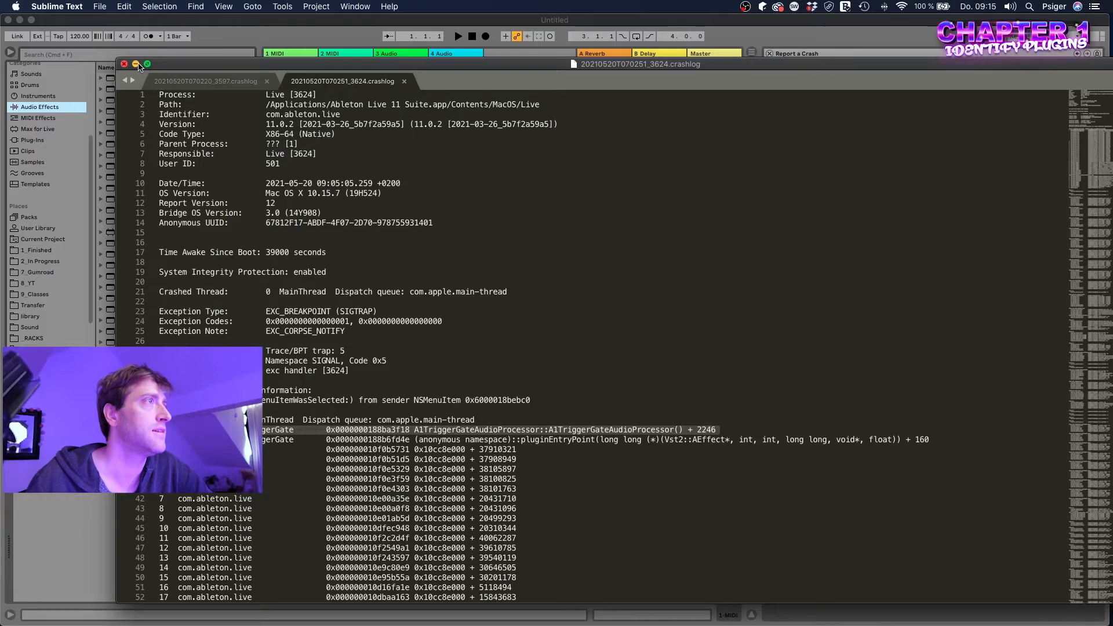
- Minimize the crash log and the Finder window, and switch back to Ableton Live
{"action": "key", "text": "super+m"}
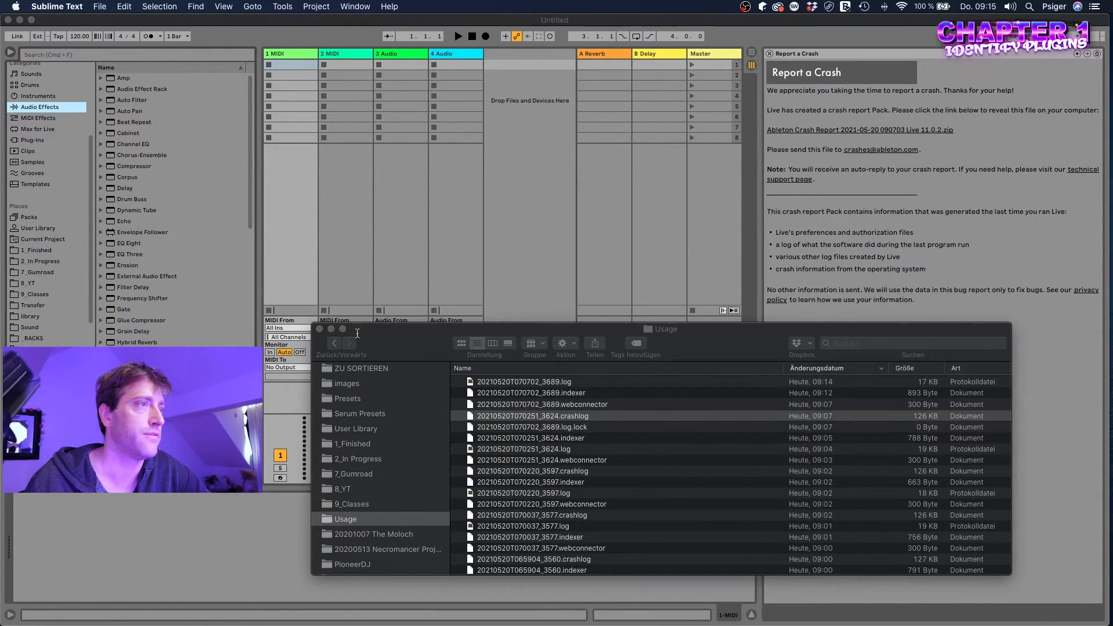
{"action": "left_click", "coordinate": [331, 329]}
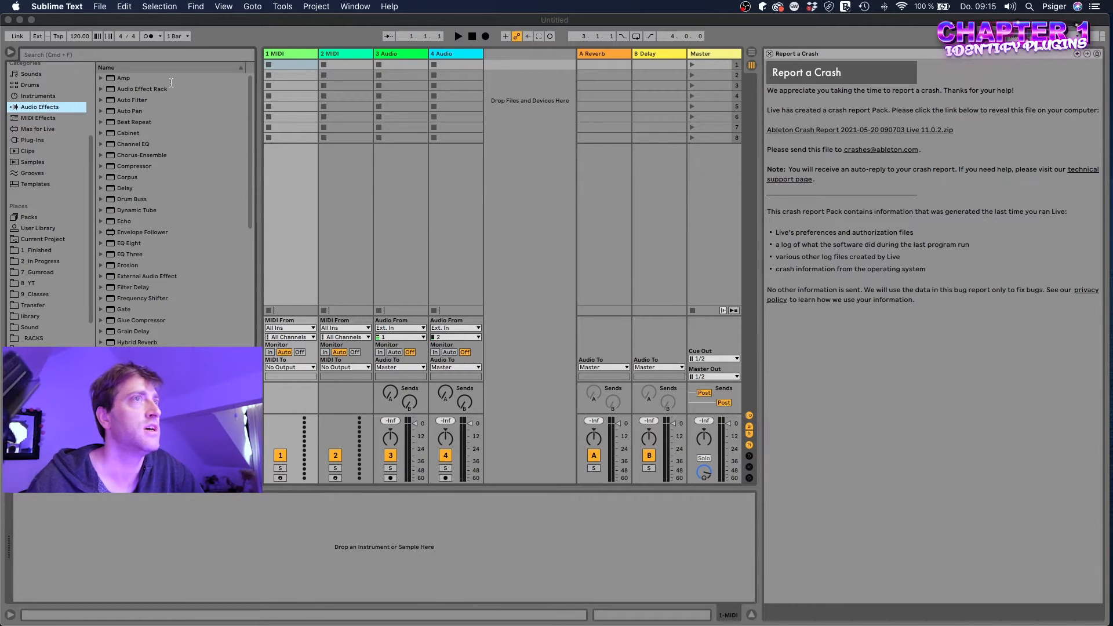
{"action": "left_click", "coordinate": [100, 6]}
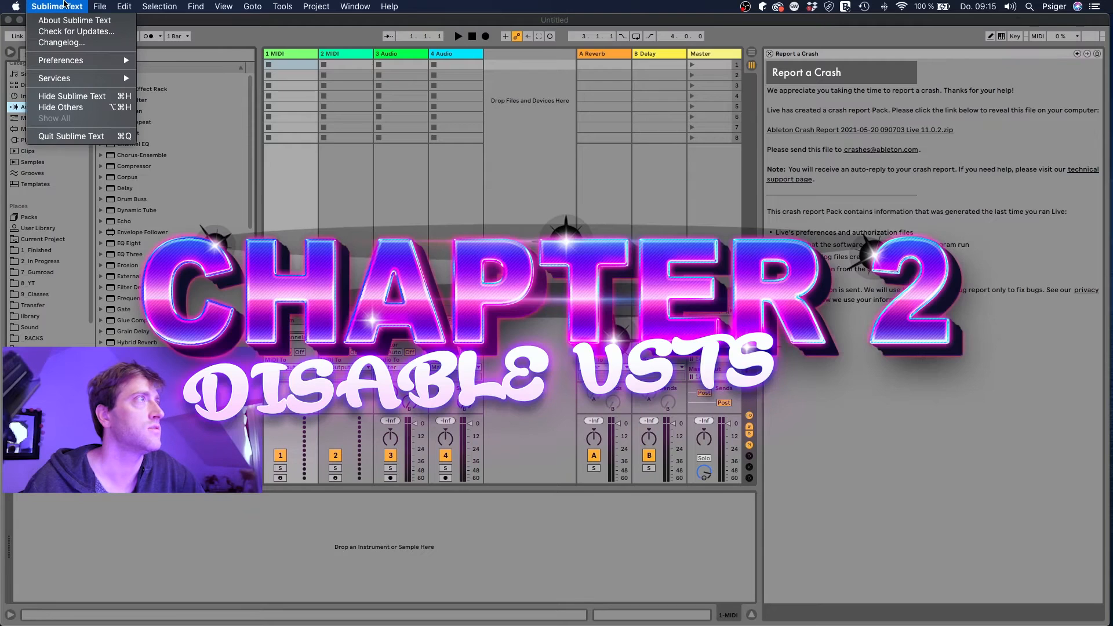
{"action": "left_click", "coordinate": [194, 64]}
- Disable the VST2 plug-in system folders in Live's preferences and close the preferences
{"action": "left_click", "coordinate": [39, 6]}
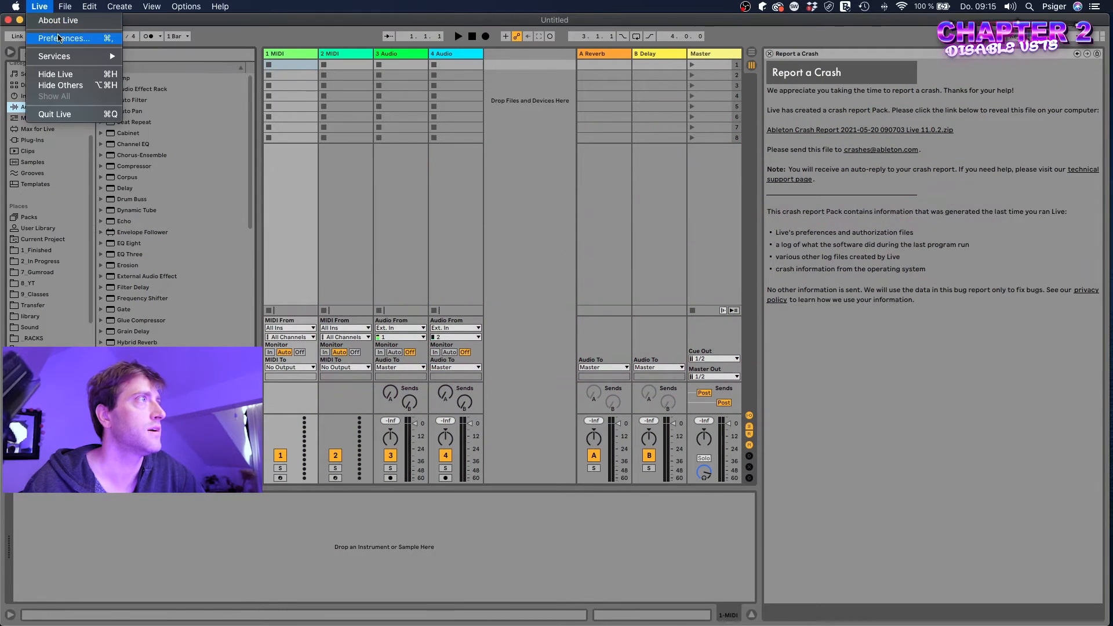
{"action": "left_click", "coordinate": [58, 38]}
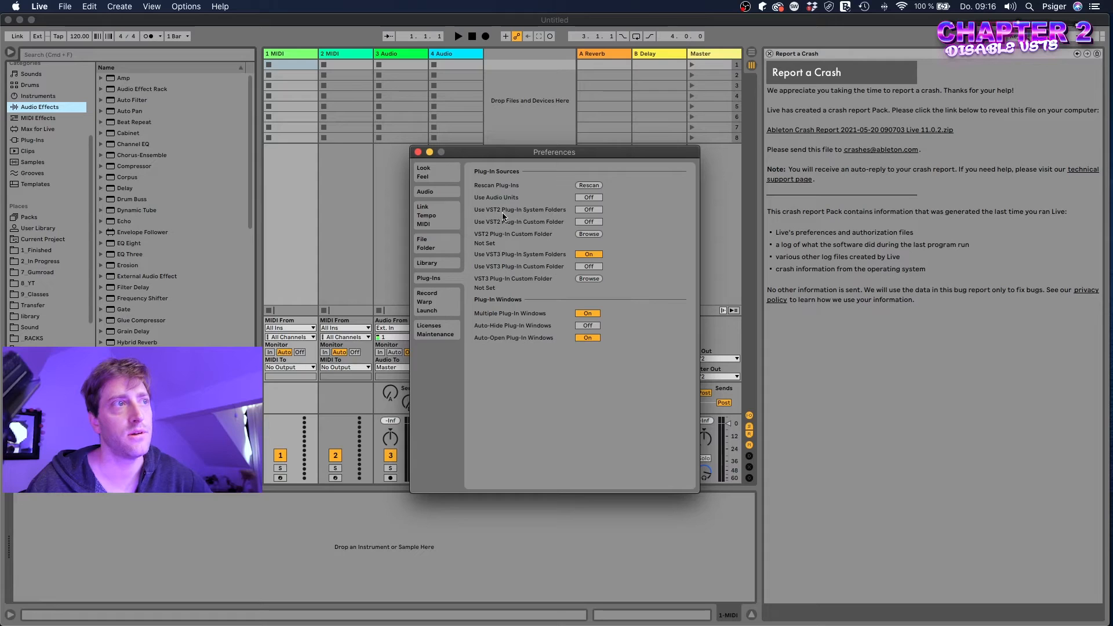
{"action": "left_click", "coordinate": [417, 152]}
{"action": "left_click", "coordinate": [65, 7]}
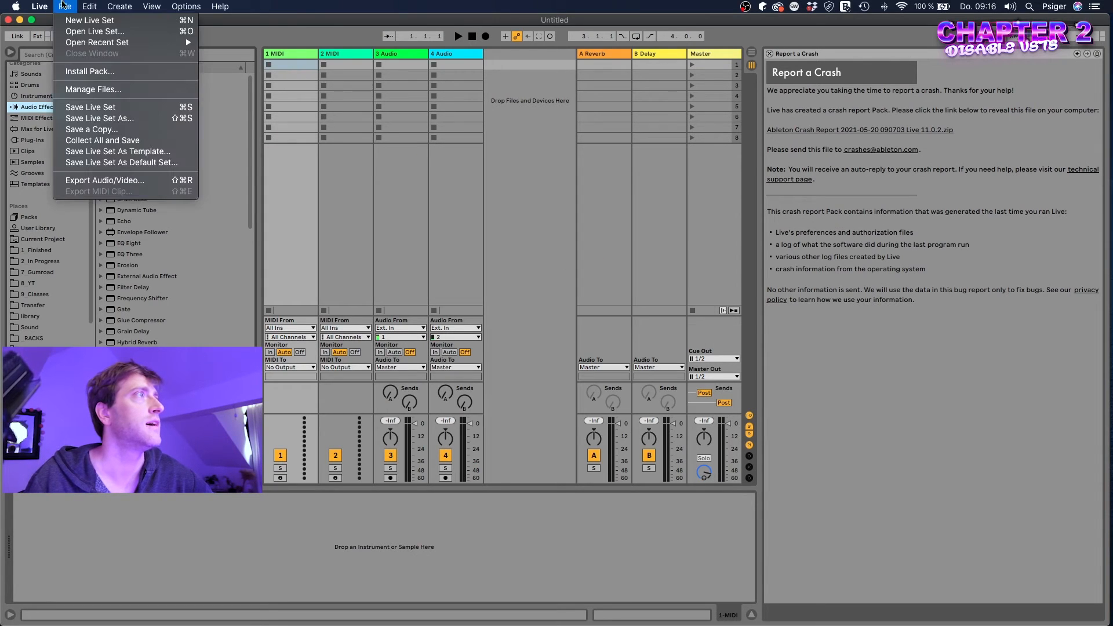
{"action": "mouse_move", "coordinate": [95, 46]}
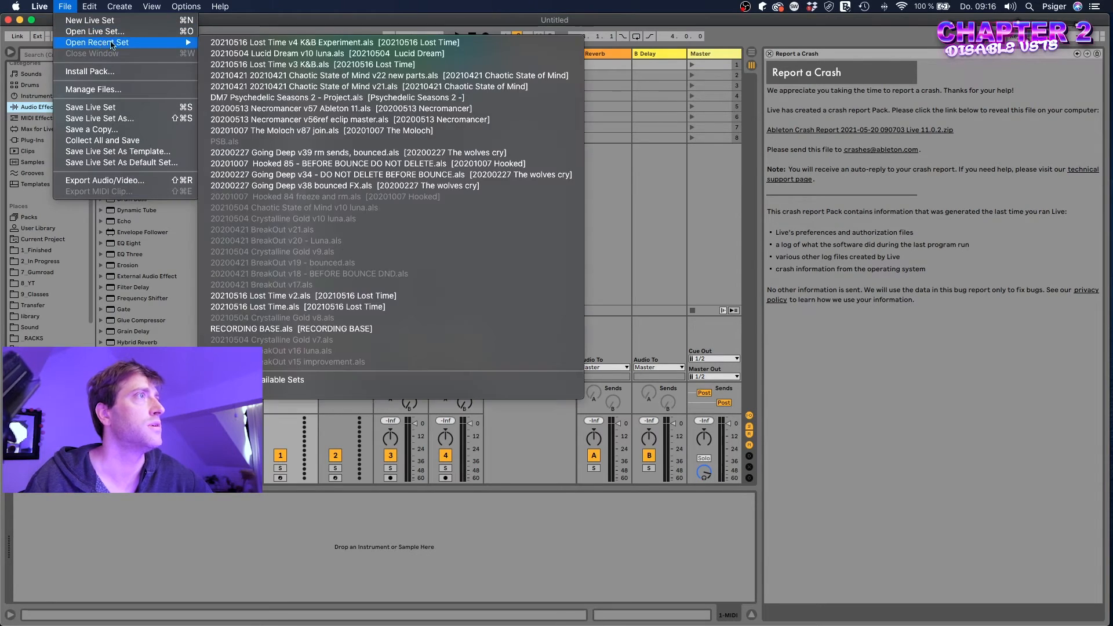
{"action": "left_click", "coordinate": [288, 76]}
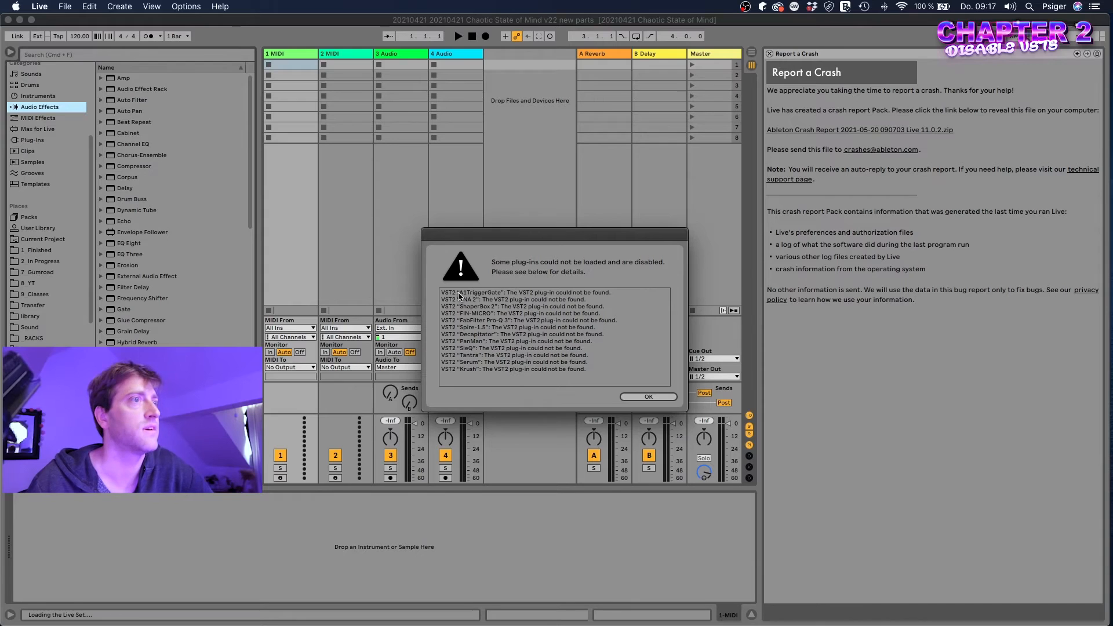
{"action": "left_click", "coordinate": [644, 396]}
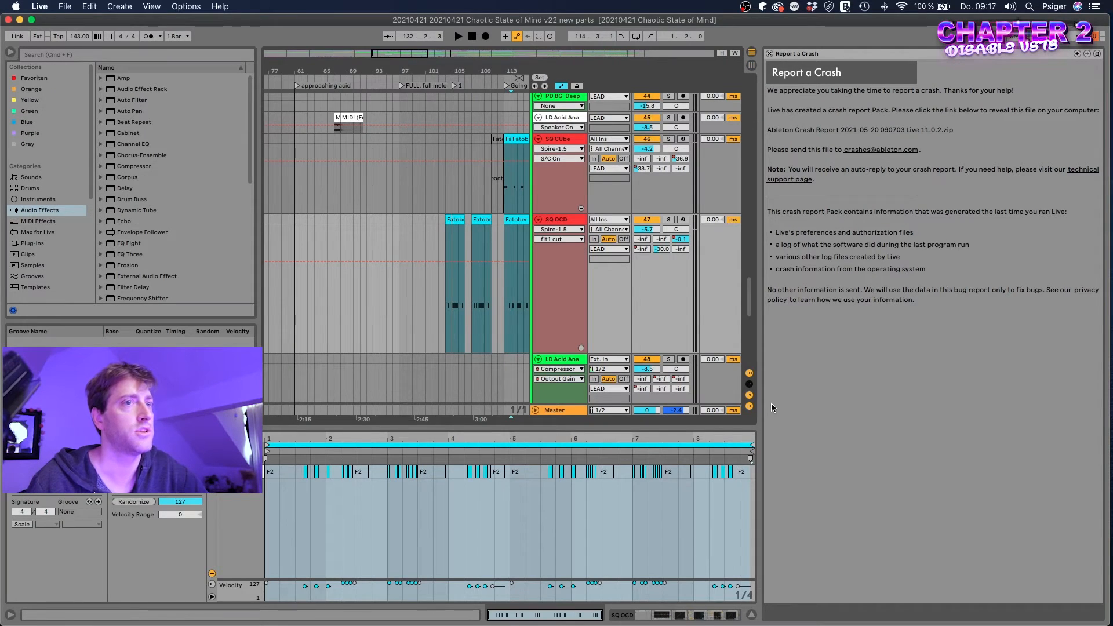
{"action": "left_click", "coordinate": [770, 53]}
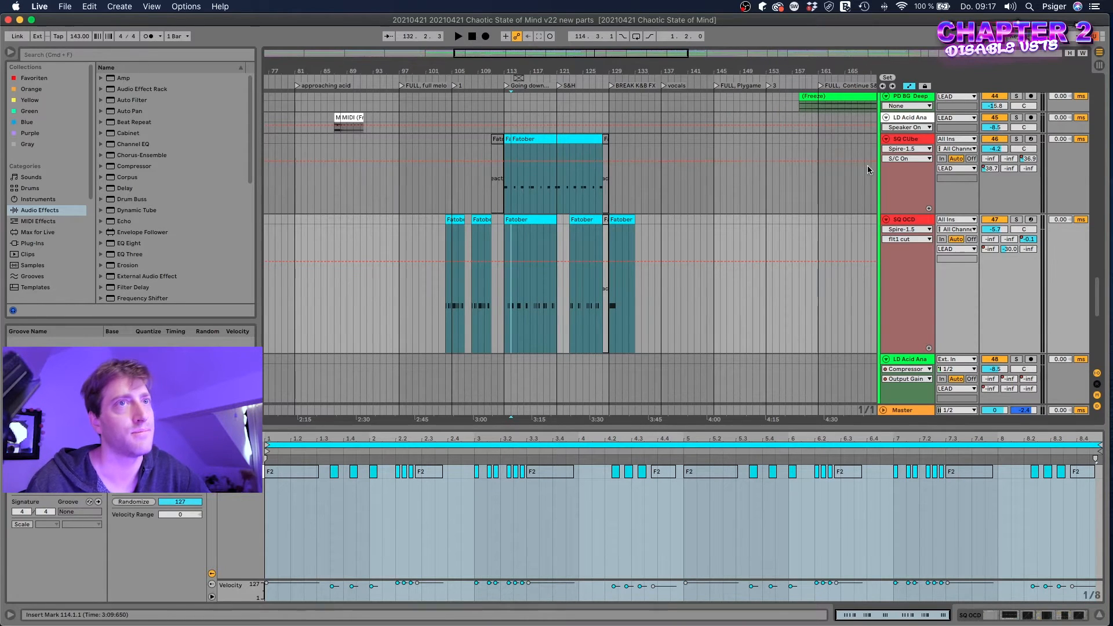
- Show the device chain of the SQ CUbe track and inspect its disabled plug-in
{"action": "scroll", "coordinate": [805, 249], "scroll_direction": "down", "scroll_amount": 1}
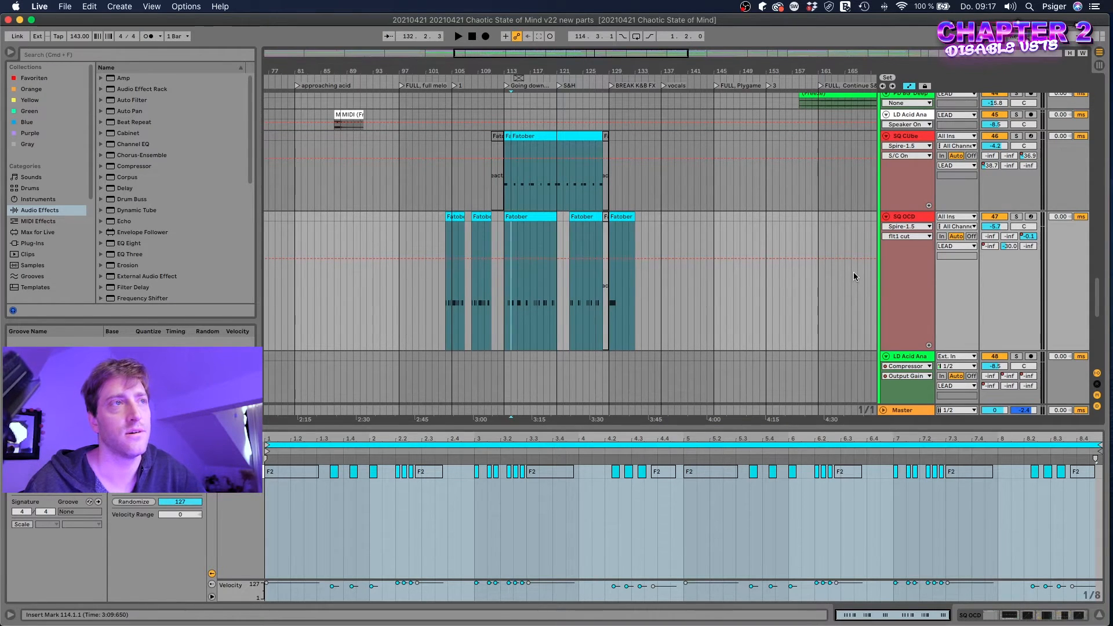
{"action": "scroll", "coordinate": [853, 273], "scroll_direction": "up", "scroll_amount": 3}
{"action": "left_click", "coordinate": [918, 195]}
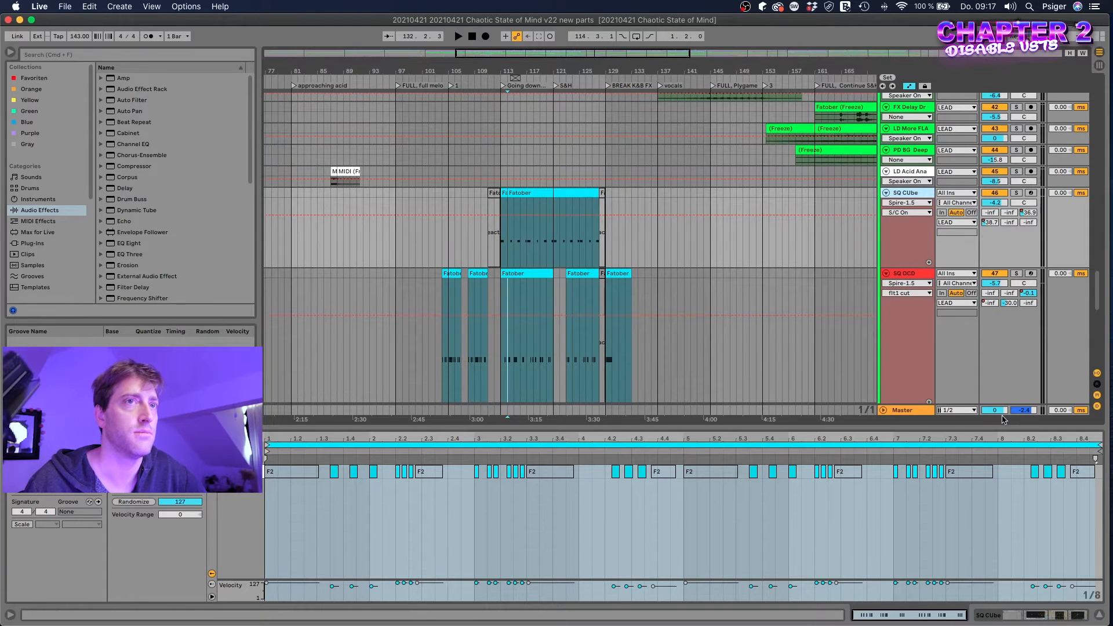
{"action": "left_click", "coordinate": [1058, 616]}
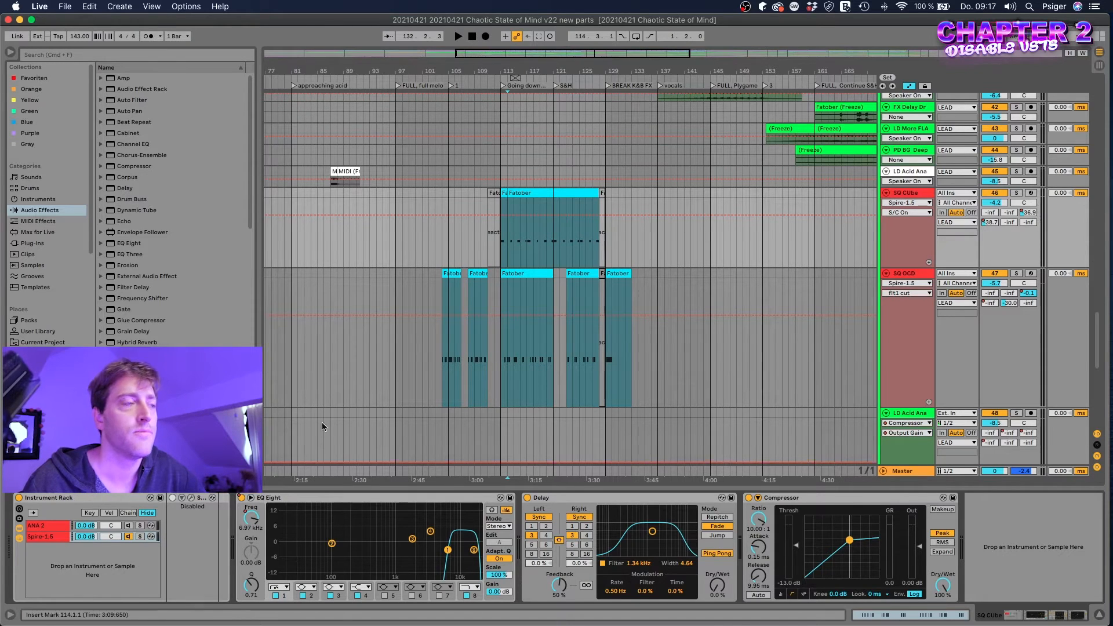
{"action": "left_click", "coordinate": [220, 512]}
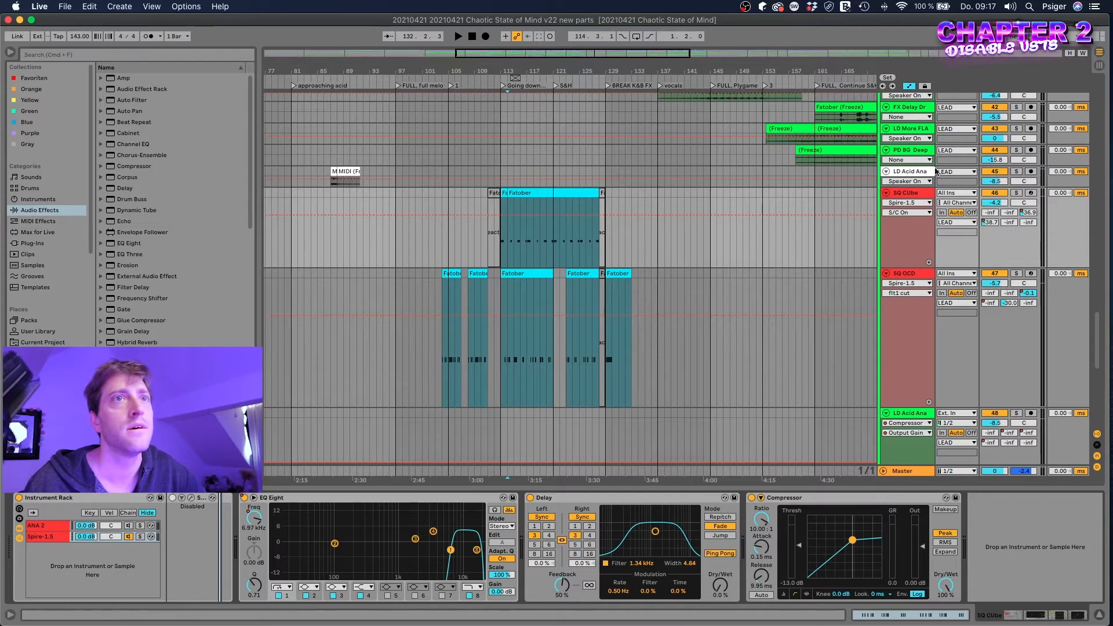
- Check the PD BG Deep track and look through the whole device chain of the SQ OCD track
{"action": "left_click", "coordinate": [911, 152]}
{"action": "scroll", "coordinate": [911, 152], "scroll_direction": "up", "scroll_amount": 3}
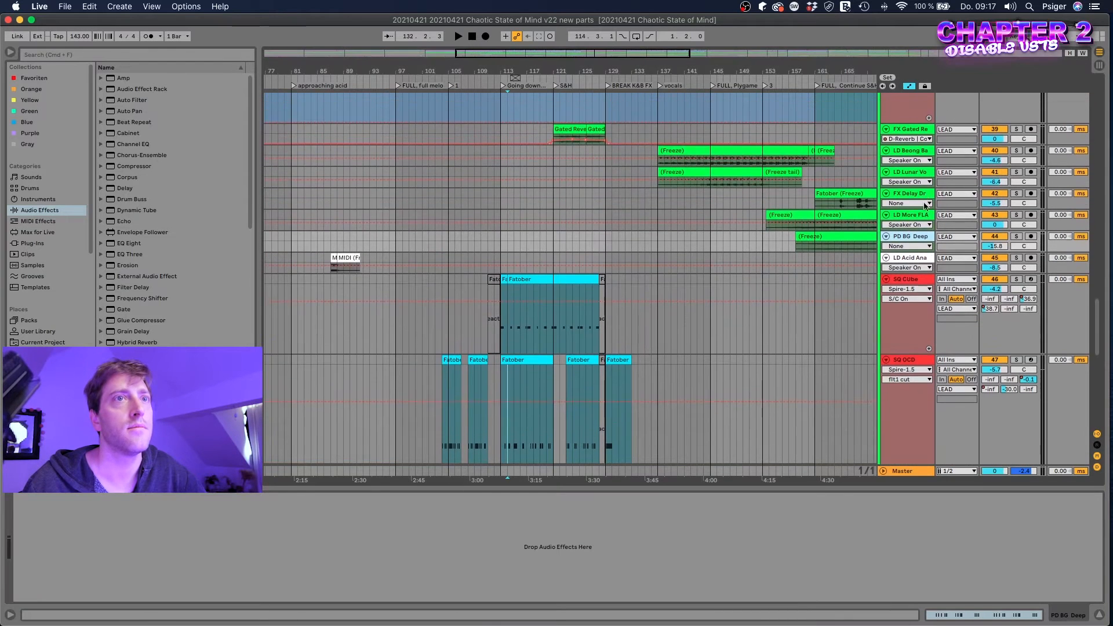
{"action": "scroll", "coordinate": [907, 247], "scroll_direction": "down", "scroll_amount": 5}
{"action": "left_click", "coordinate": [913, 228]}
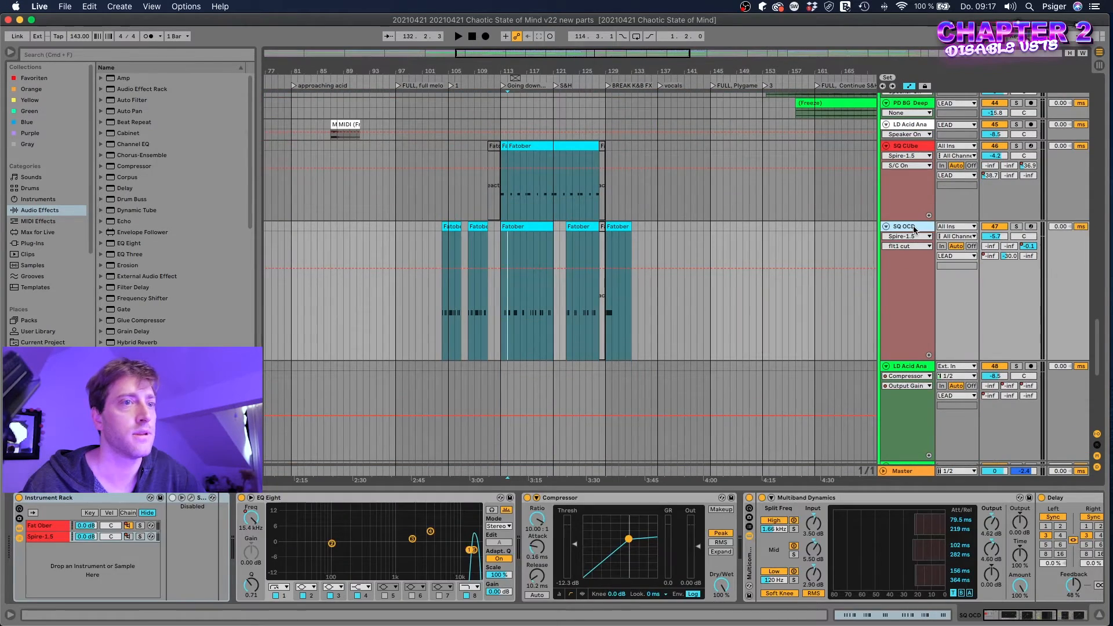
{"action": "scroll", "coordinate": [877, 563], "scroll_direction": "right", "scroll_amount": 5}
{"action": "scroll", "coordinate": [869, 561], "scroll_direction": "right", "scroll_amount": 5}
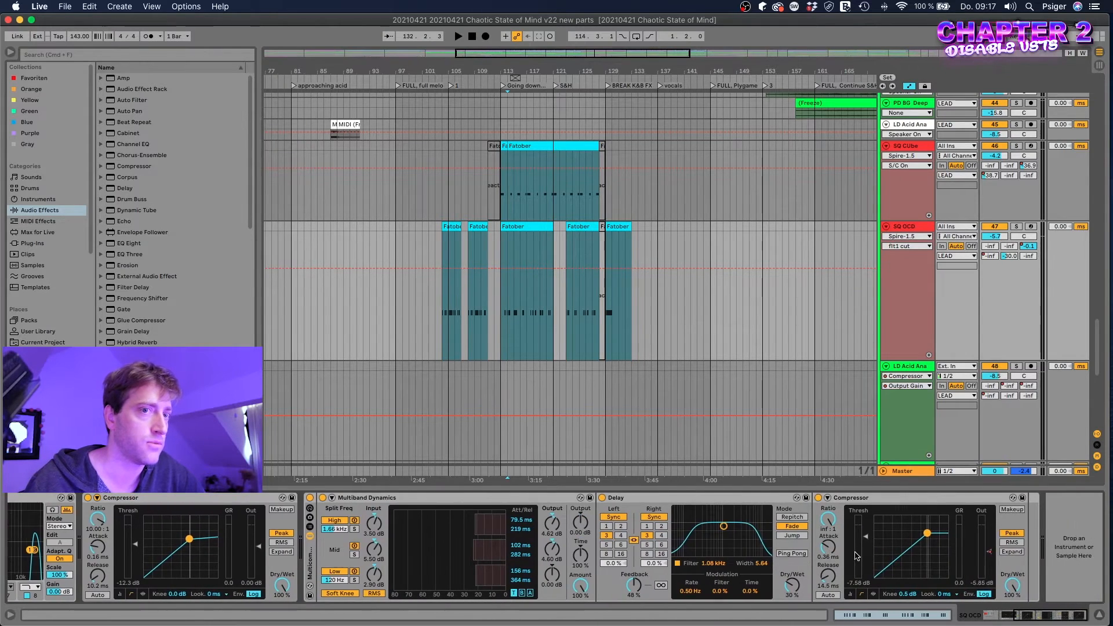
{"action": "scroll", "coordinate": [61, 540], "scroll_direction": "left", "scroll_amount": 12}
{"action": "scroll", "coordinate": [134, 551], "scroll_direction": "right", "scroll_amount": 12}
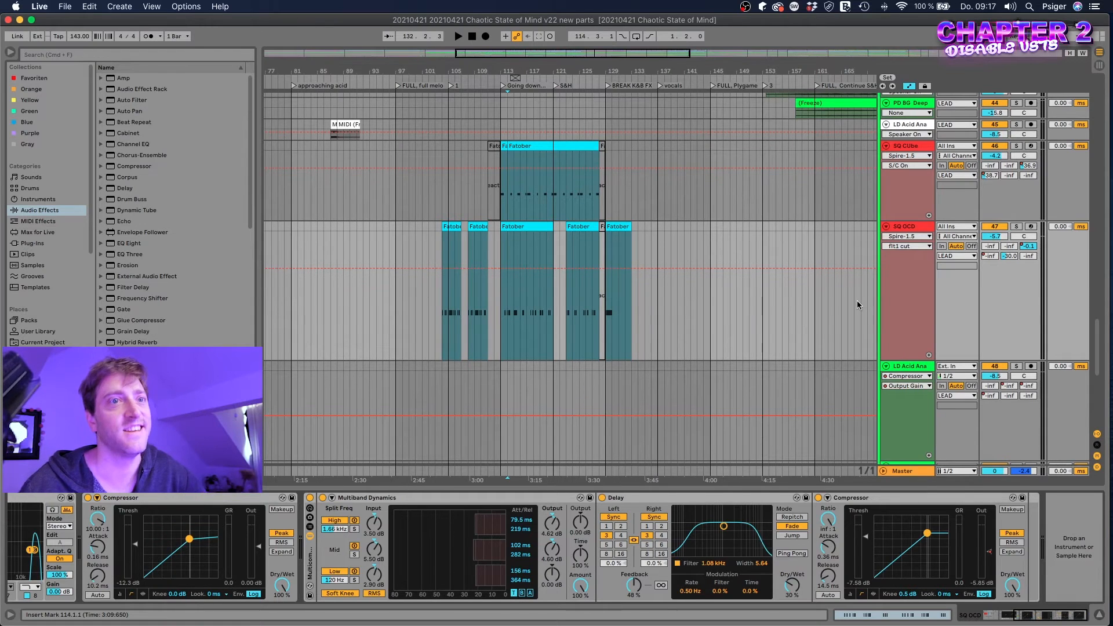
{"action": "left_click", "coordinate": [655, 301]}
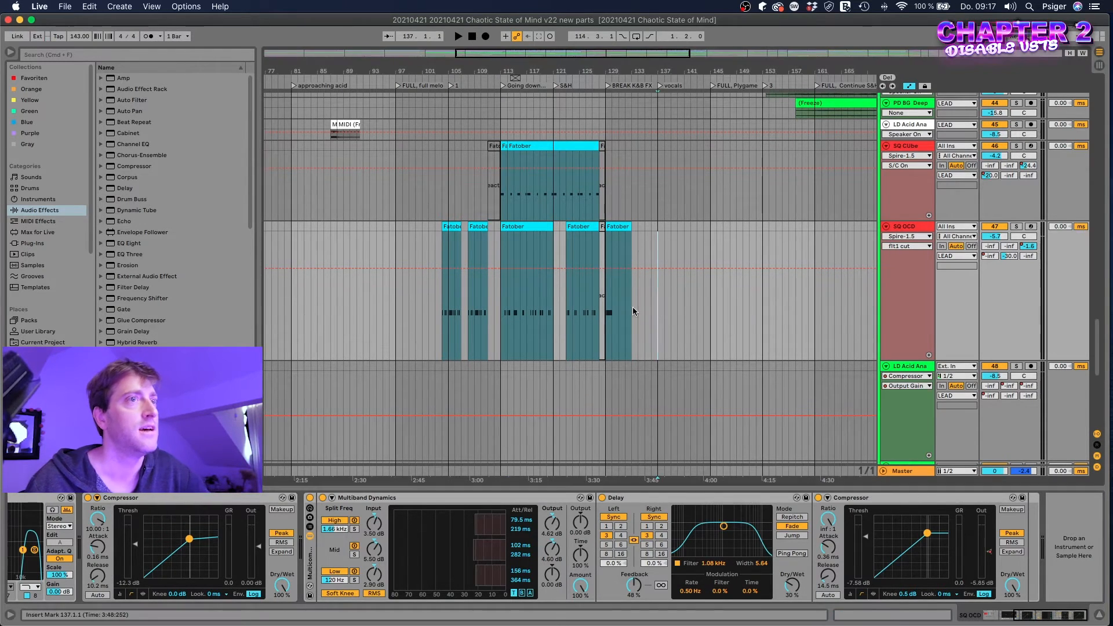
- Start saving the Live set under a new name and change the version in the file name to v23
{"action": "left_click", "coordinate": [62, 7]}
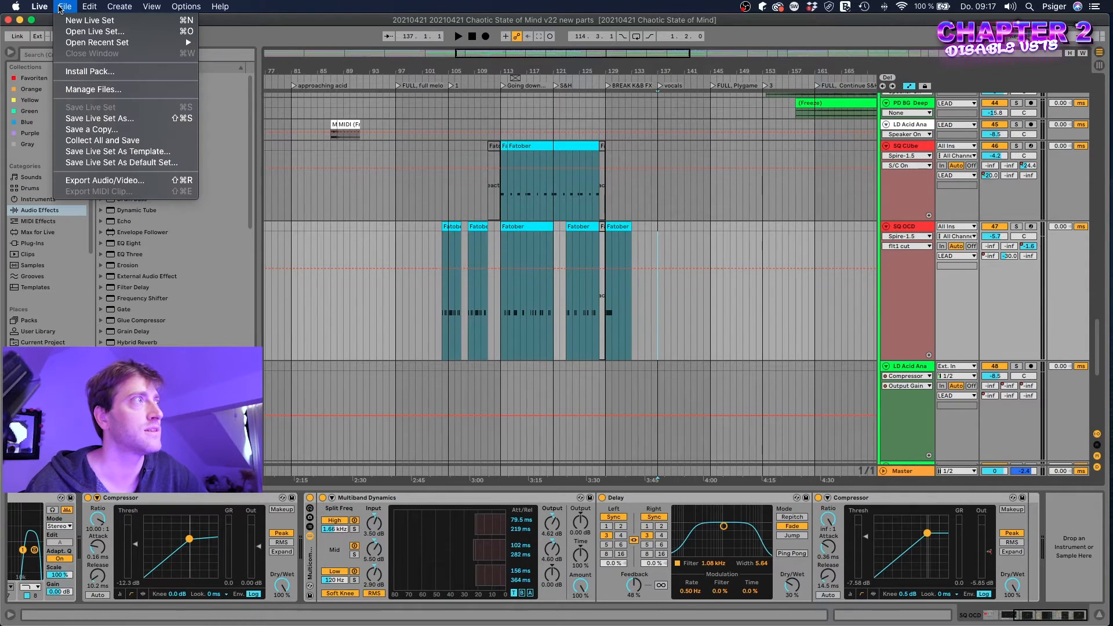
{"action": "left_click", "coordinate": [125, 120]}
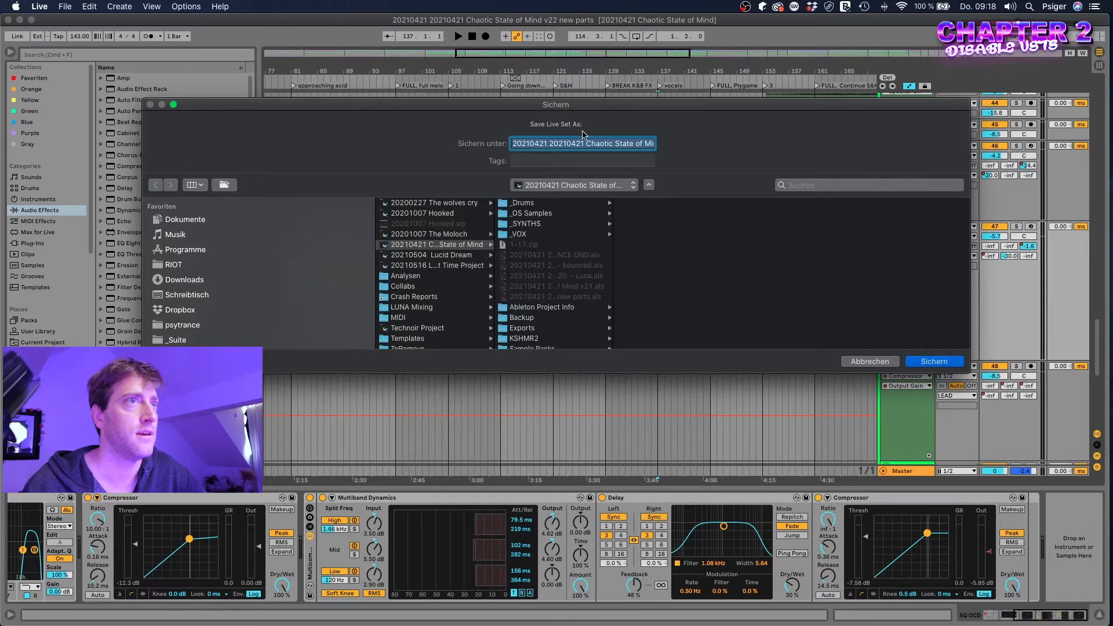
{"action": "left_click", "coordinate": [591, 143]}
{"action": "key", "text": "Down"}
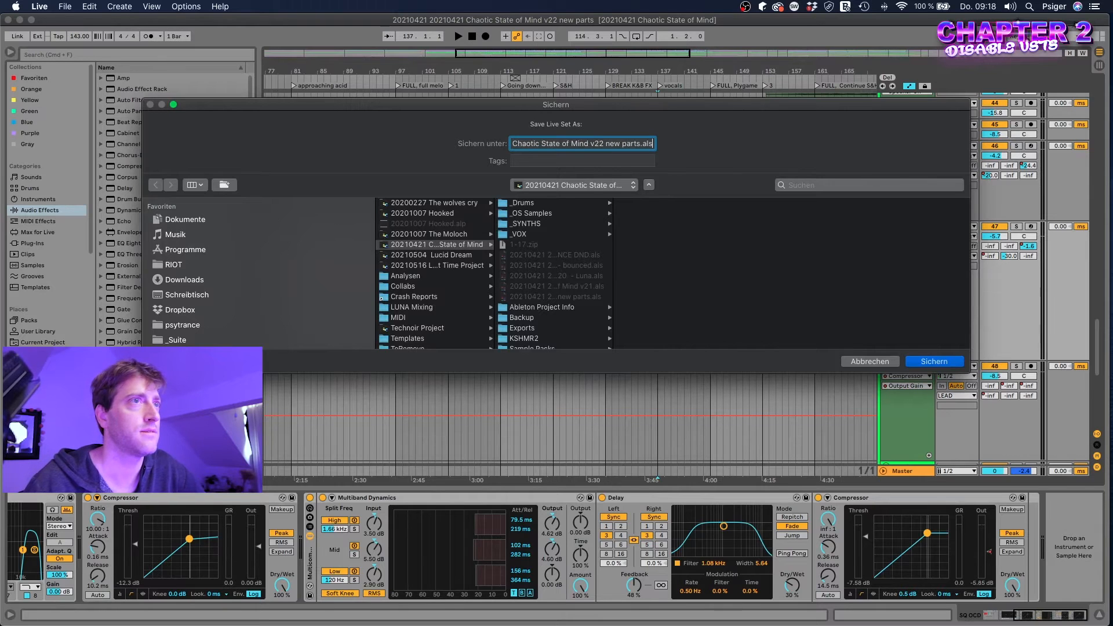
{"action": "key", "text": "BackSpace"}
{"action": "type", "text": "3"}
{"action": "key", "text": "Left"}
{"action": "key", "text": "Left"}
{"action": "key", "text": "Left"}
{"action": "key", "text": "Left"}
{"action": "key", "text": "Left"}
{"action": "key", "text": "Left"}
{"action": "key", "text": "Left"}
{"action": "key", "text": "Left"}
{"action": "key", "text": "Left"}
{"action": "key", "text": "Left"}
{"action": "key", "text": "Left"}
{"action": "key", "text": "Left"}
{"action": "key", "text": "Left"}
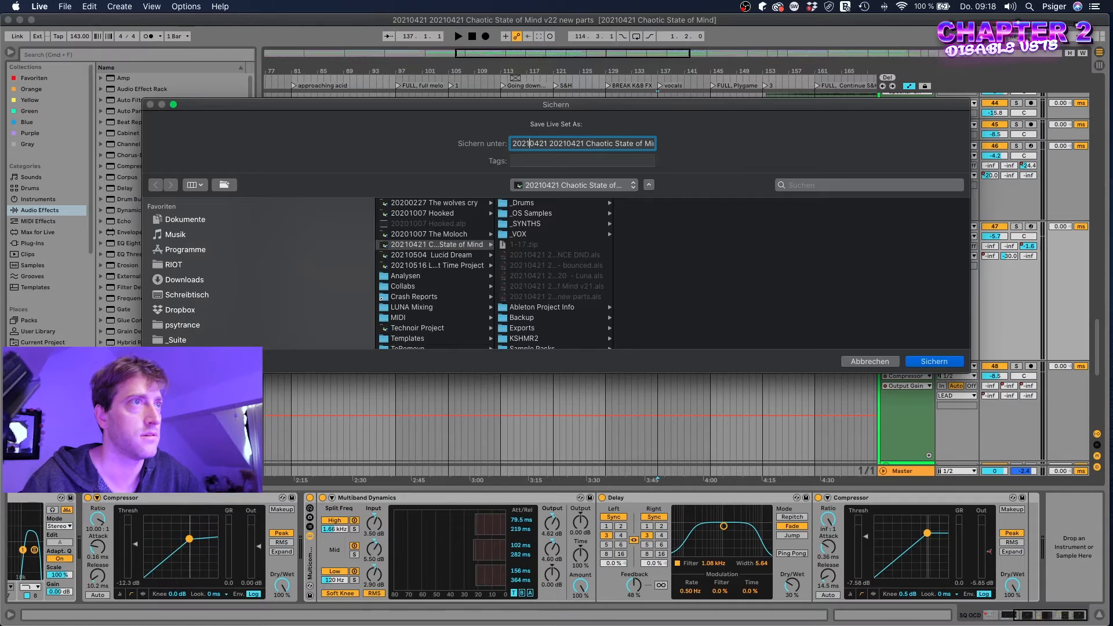
{"action": "key", "text": "shift+Up"}
{"action": "key", "text": "BackSpace"}
{"action": "key", "text": "Down"}
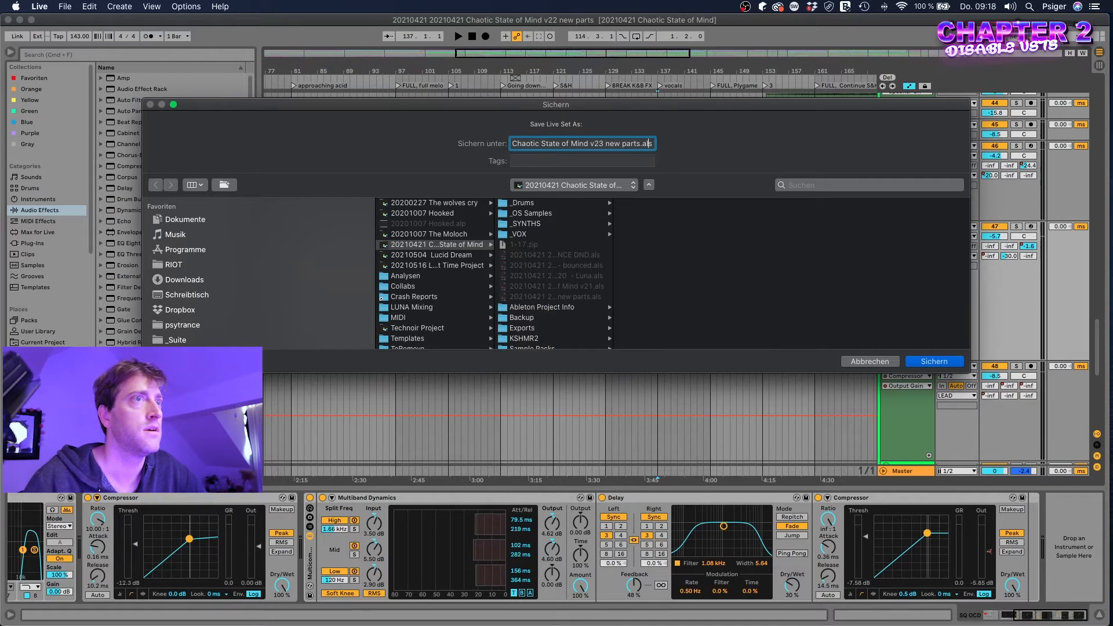
- Replace "new parts" with "recovery" in the file name and save the Live set as the v23 recovery version
{"action": "key", "text": "BackSpace"}
{"action": "key", "text": "BackSpace"}
{"action": "key", "text": "BackSpace"}
{"action": "key", "text": "BackSpace"}
{"action": "key", "text": "BackSpace"}
{"action": "key", "text": "BackSpace"}
{"action": "key", "text": "BackSpace"}
{"action": "key", "text": "BackSpace"}
{"action": "key", "text": "BackSpace"}
{"action": "type", "text": "recovery"}
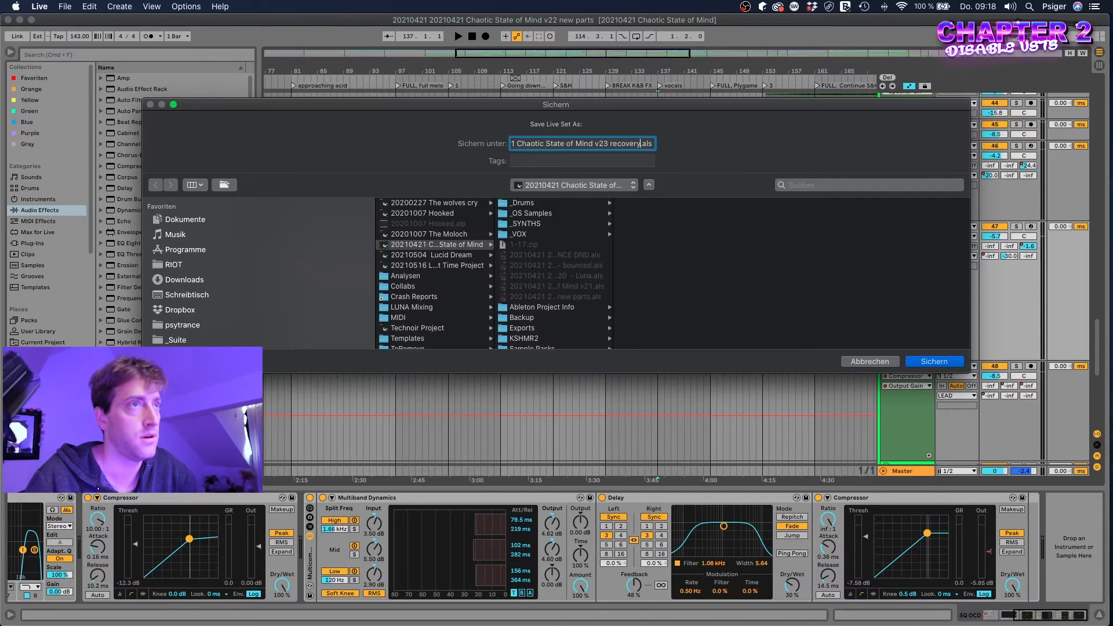
{"action": "key", "text": "Return"}
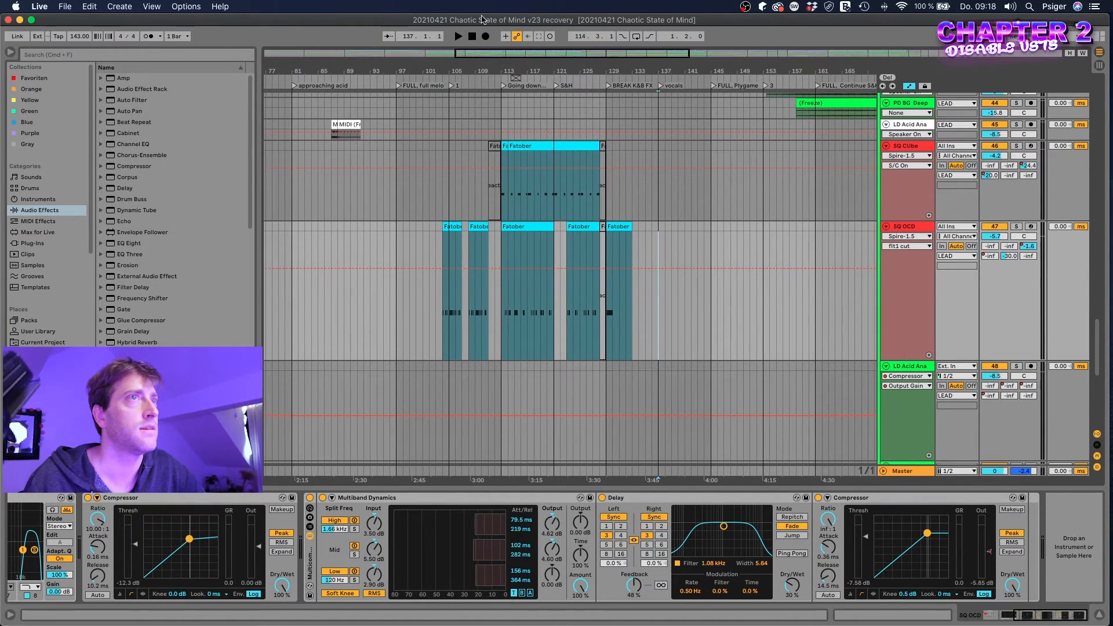
- Turn the VST2 plug-in system folders back on in the plug-in preferences and close the preferences
{"action": "left_click", "coordinate": [44, 7]}
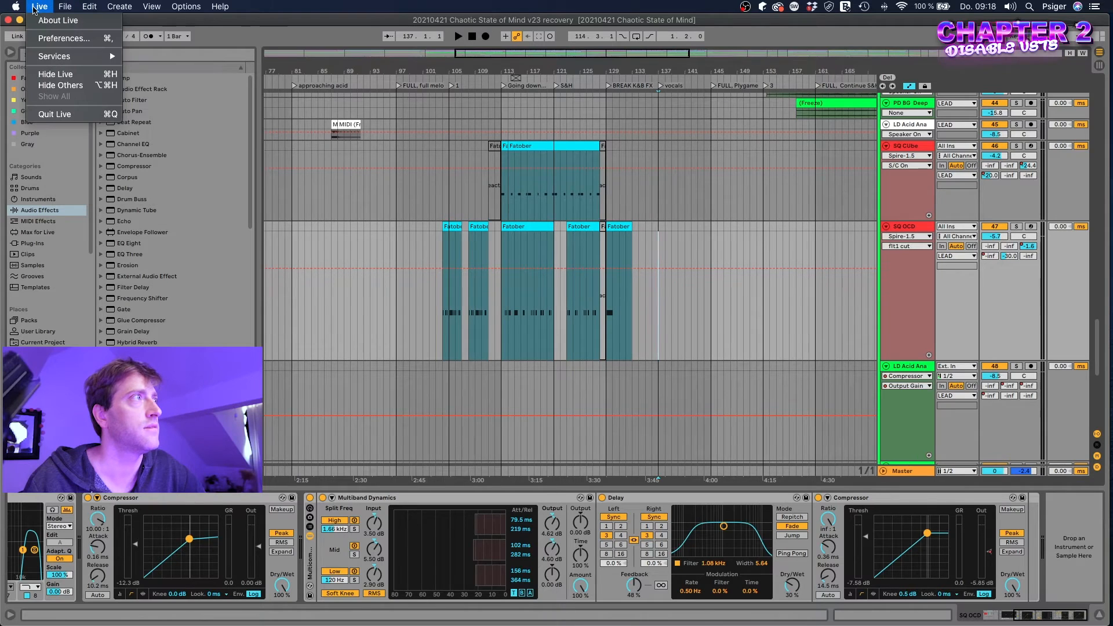
{"action": "left_click", "coordinate": [53, 39]}
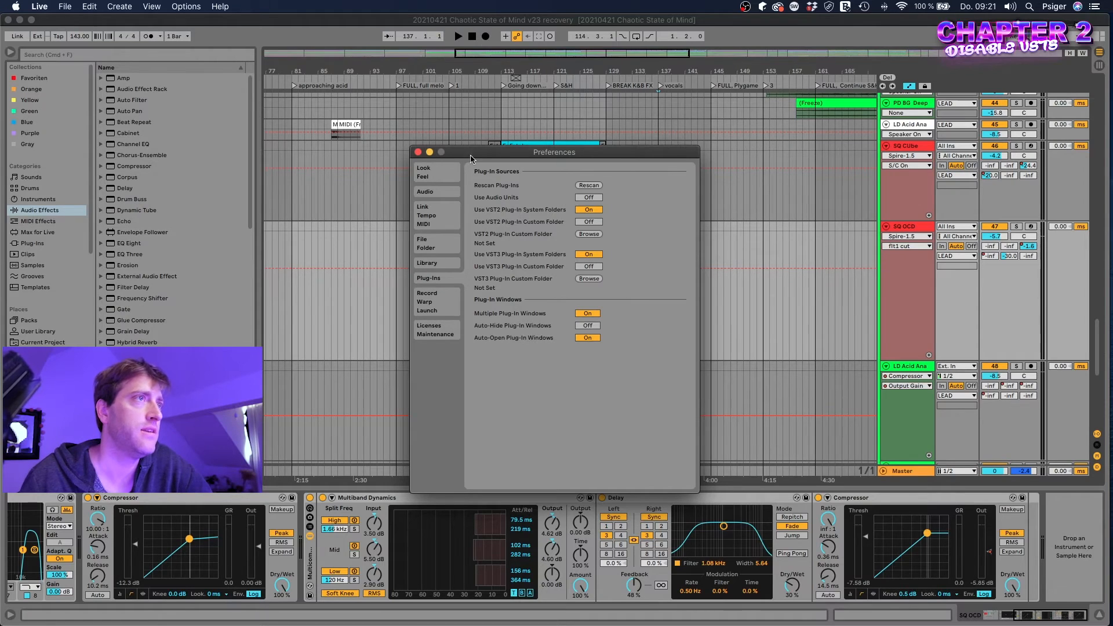
{"action": "left_click", "coordinate": [417, 151]}
{"action": "left_click", "coordinate": [66, 7]}
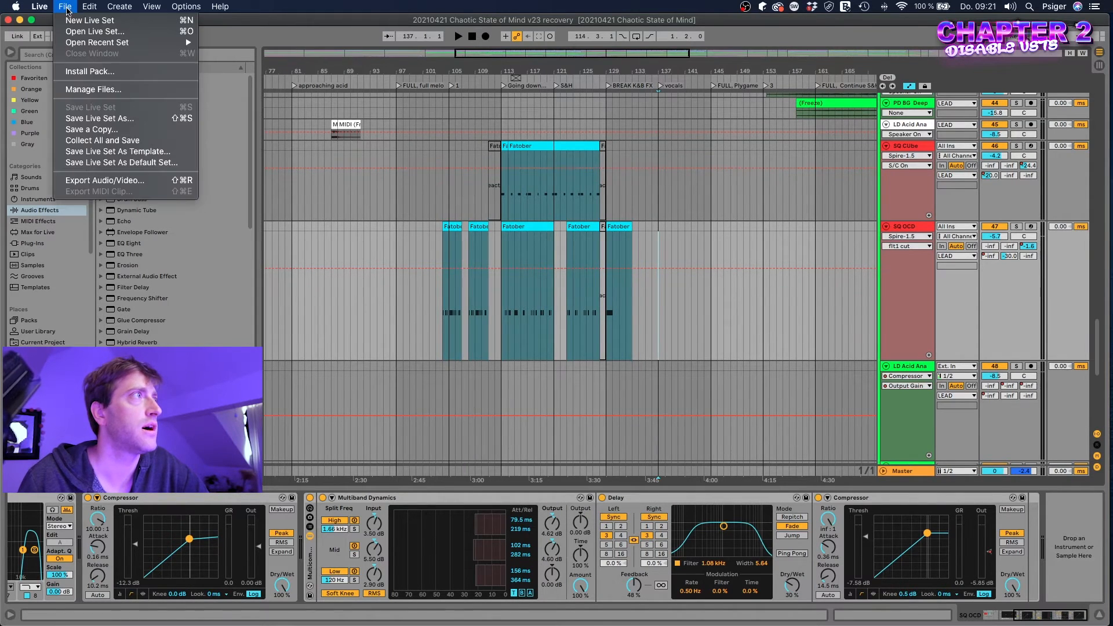
{"action": "left_click", "coordinate": [92, 31]}
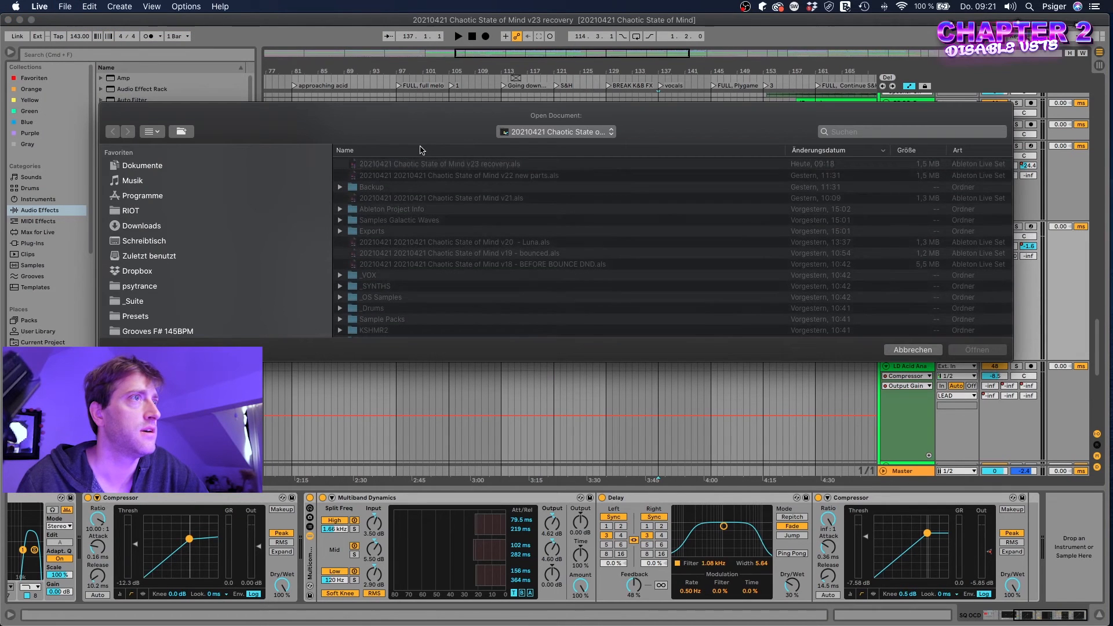
{"action": "left_click", "coordinate": [450, 166]}
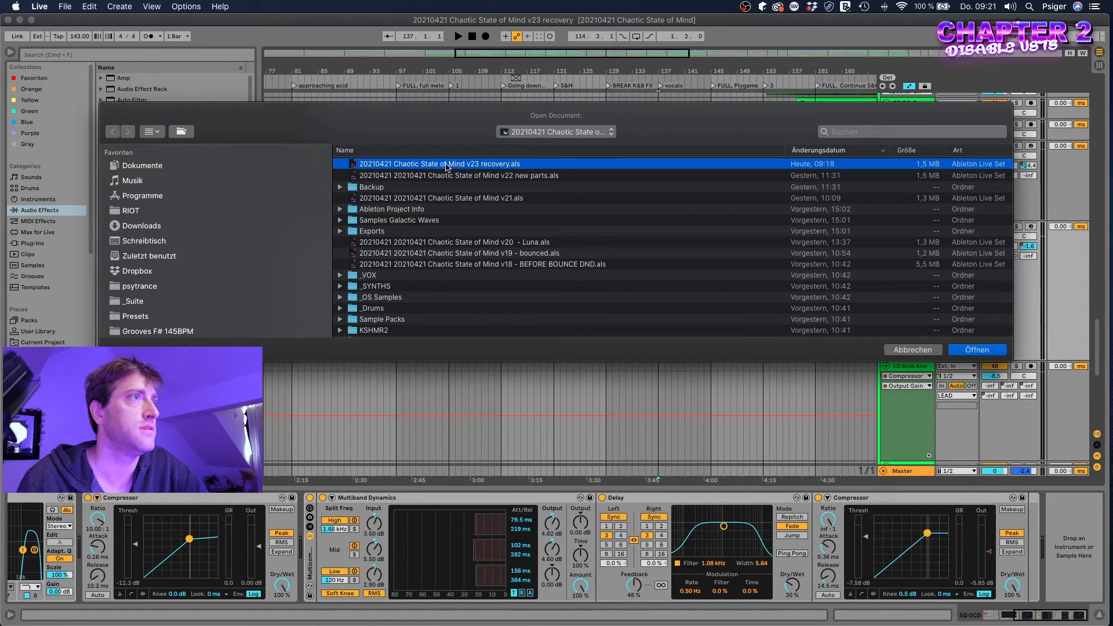
{"action": "double_click", "coordinate": [577, 197]}
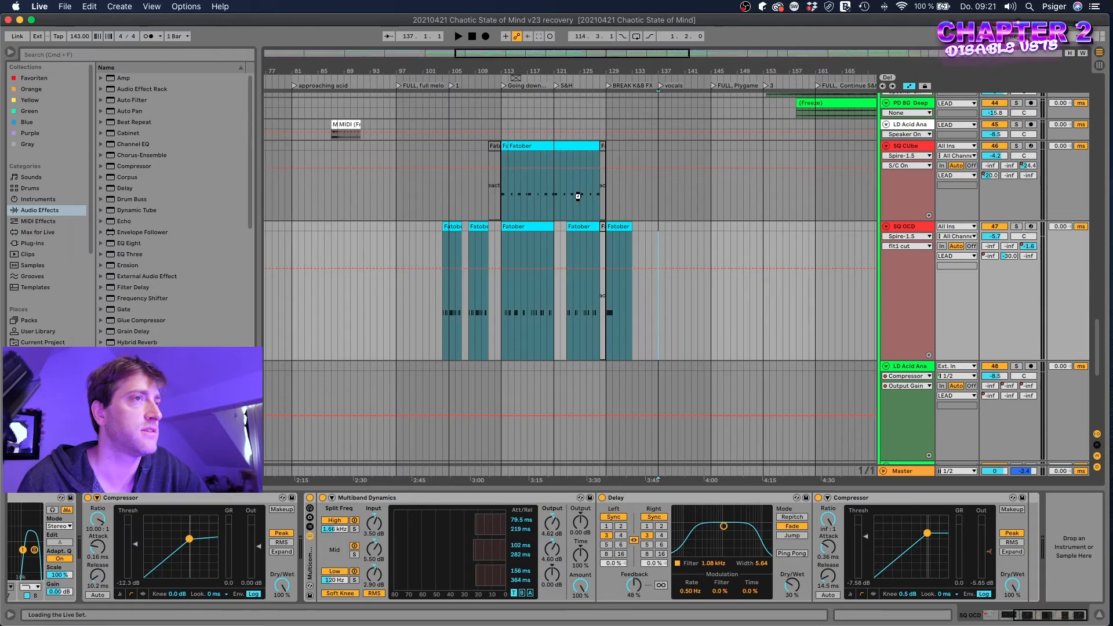